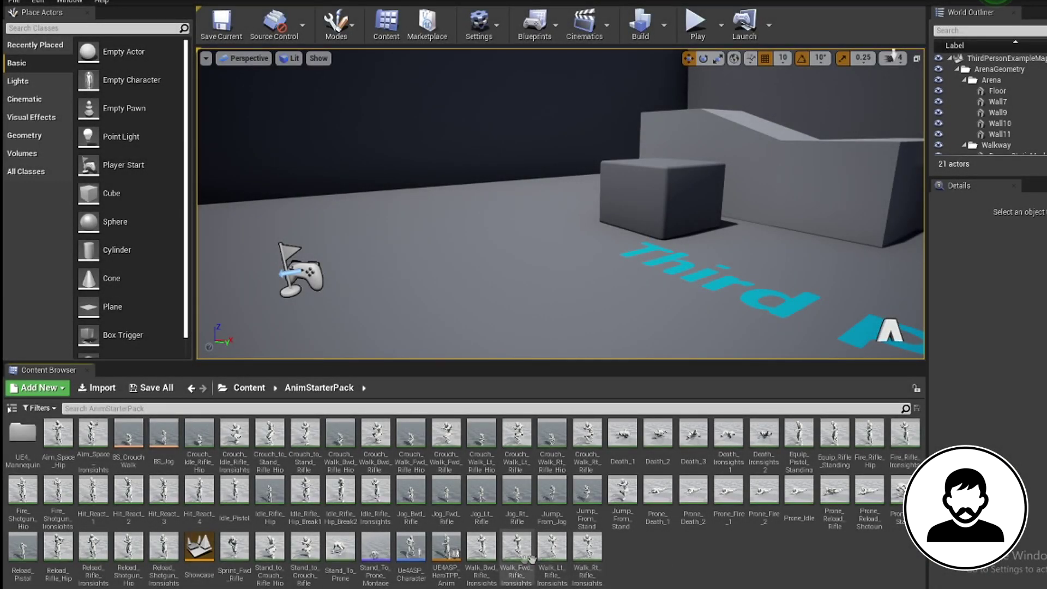
Step: Create an AnimMontage from the Reload_Pistol animation
right_click(30, 542)
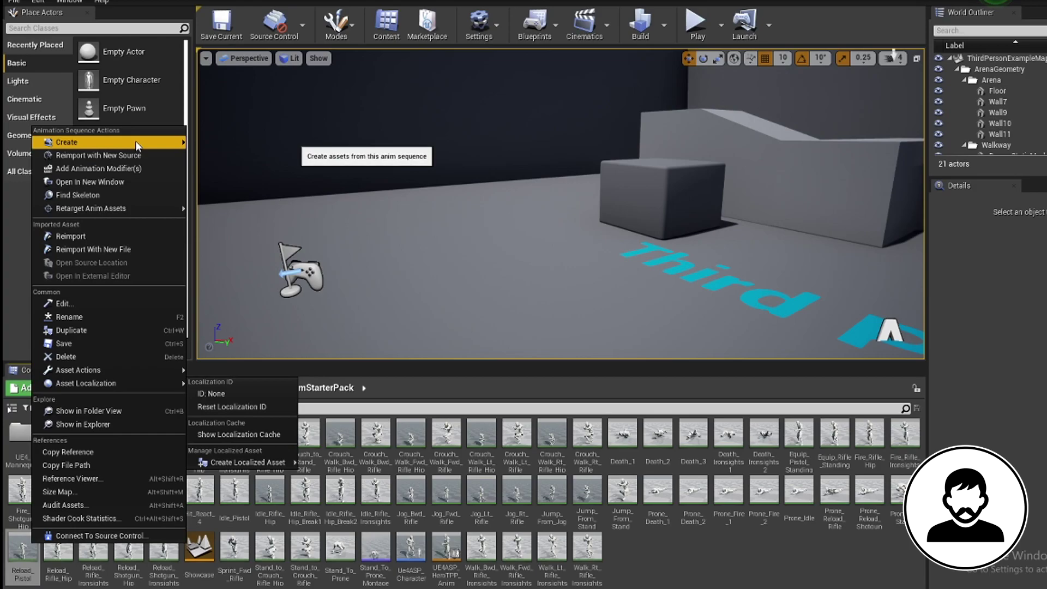
mouse_move(136, 141)
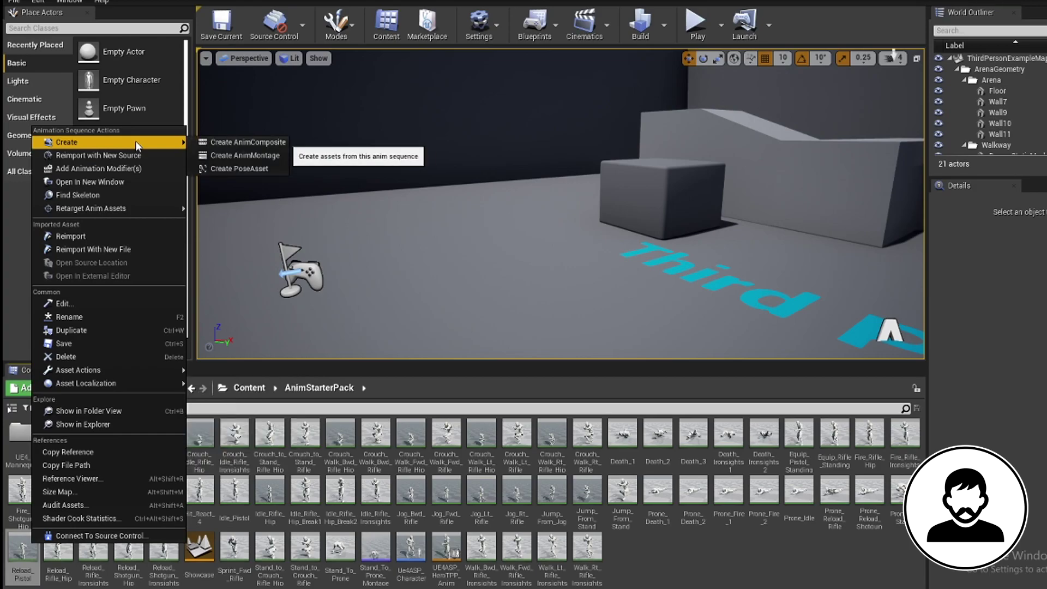
click(224, 161)
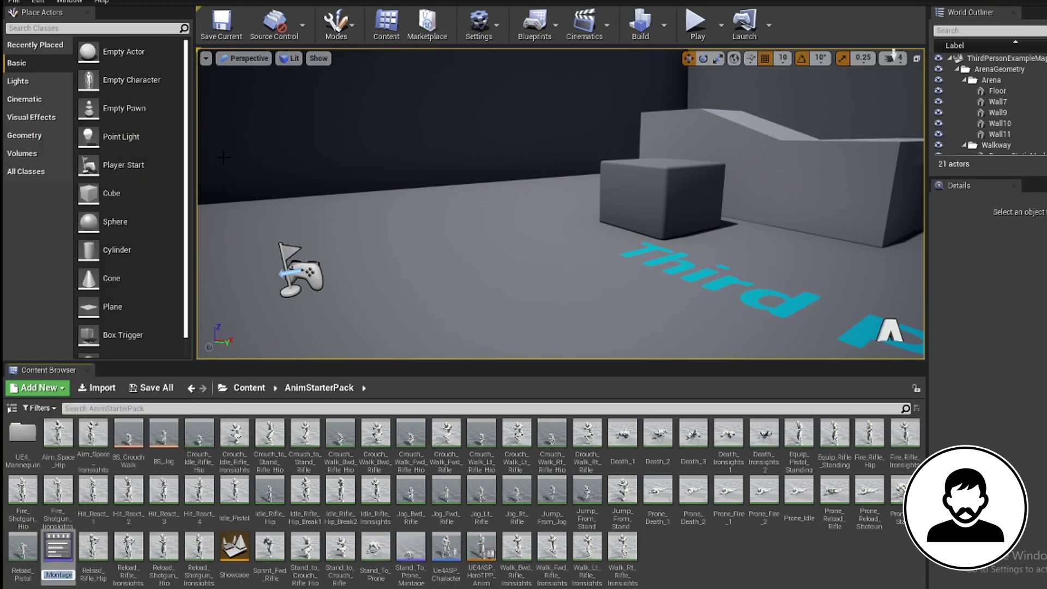
Step: Confirm Reload_Pistol_Montage uses DefaultGroup.DefaultSlot, then open the HeroTPP animation blueprint
double_click(59, 547)
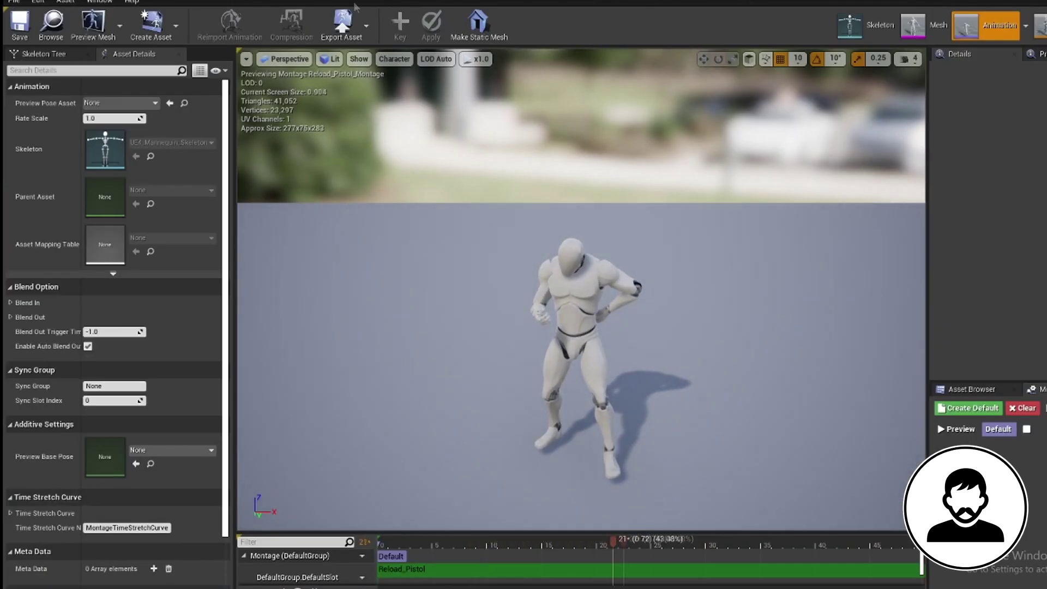
drag(481, 531, 480, 398)
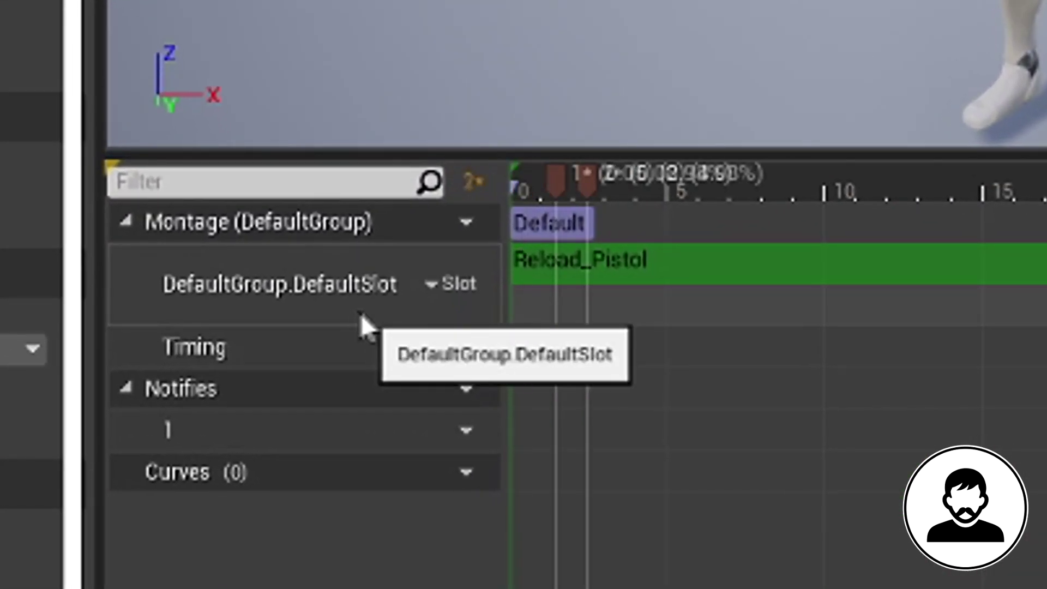
click(441, 287)
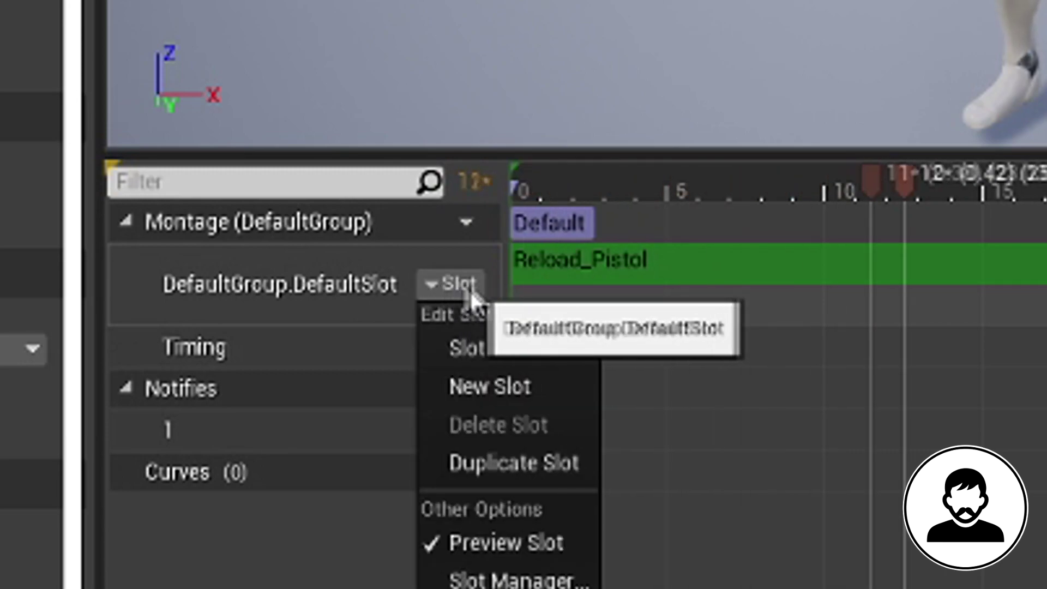
mouse_move(543, 352)
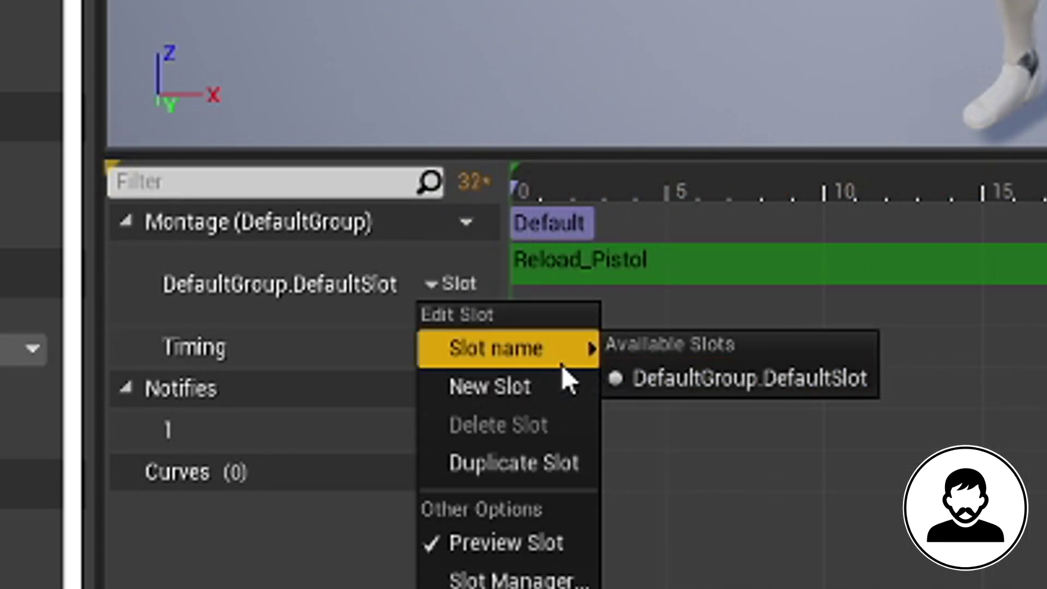
click(440, 283)
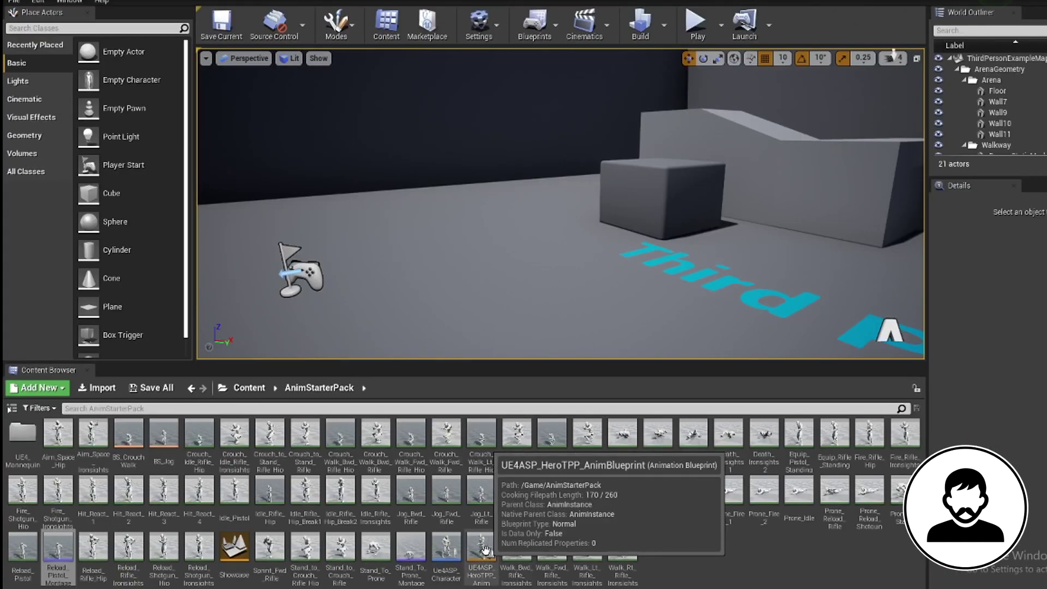
double_click(486, 550)
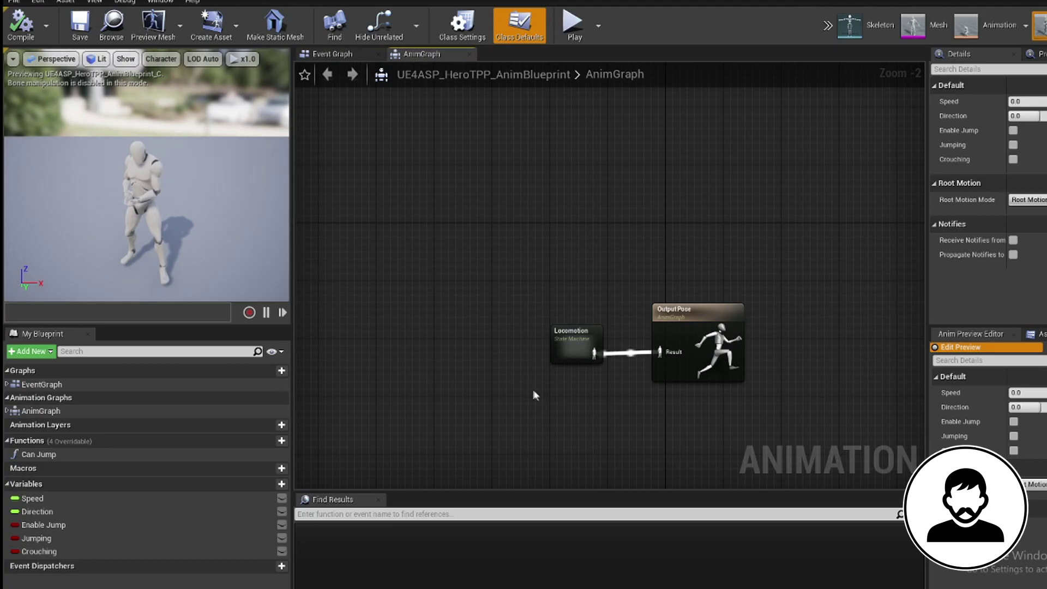
Step: Move the Locomotion node up and left and break its wire to Output Pose
right_drag(536, 391, 555, 327)
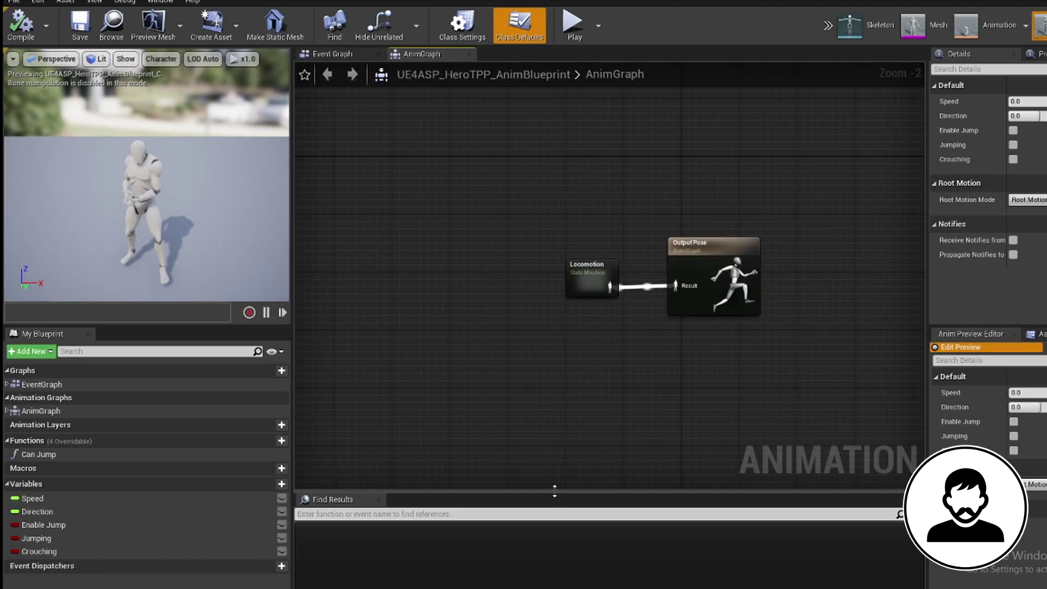
drag(556, 492, 556, 546)
right_drag(583, 309, 603, 364)
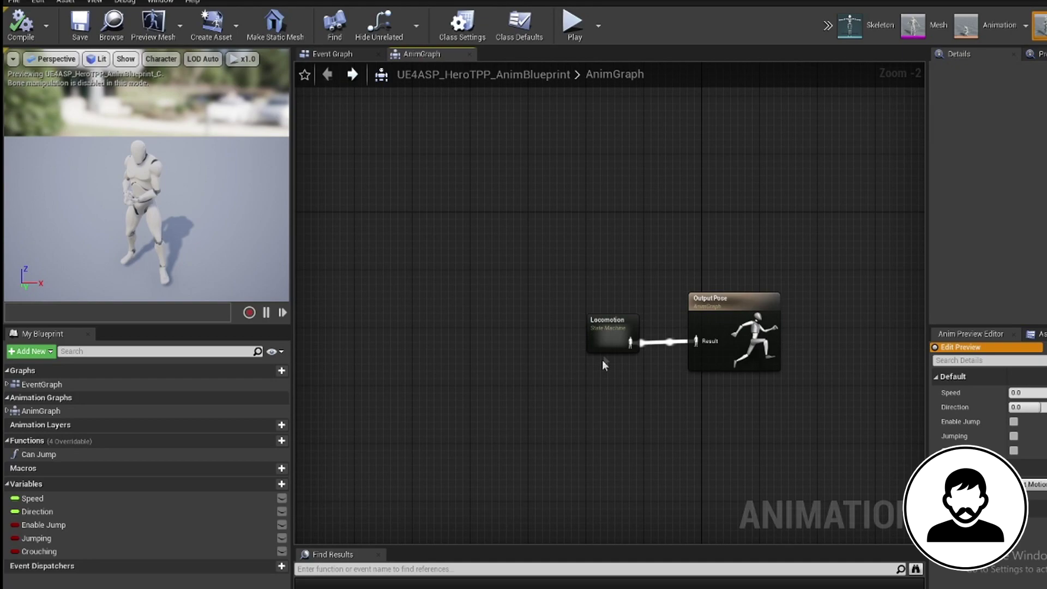
drag(602, 356, 440, 210)
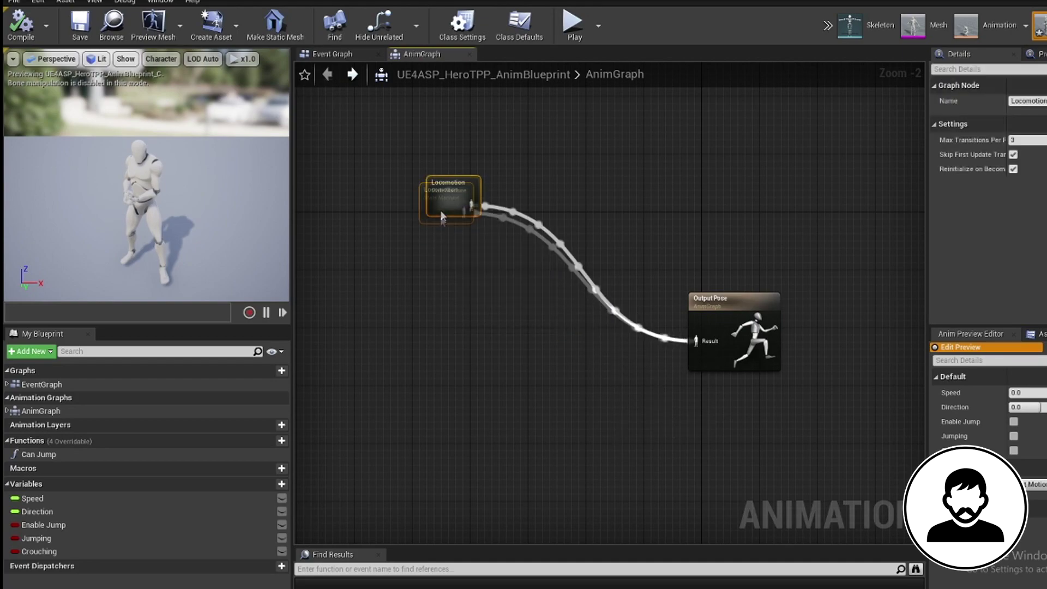
alt+click(537, 217)
right_drag(529, 227, 507, 300)
click(506, 298)
Step: Add a new Save cached pose node and rename it LowerBody
right_click(506, 263)
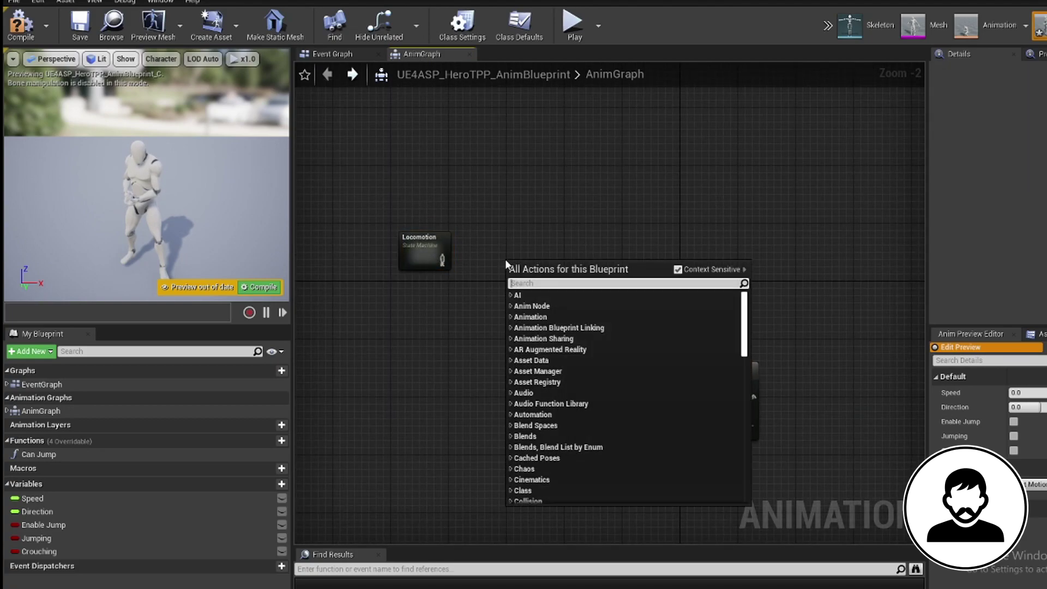
text(cac)
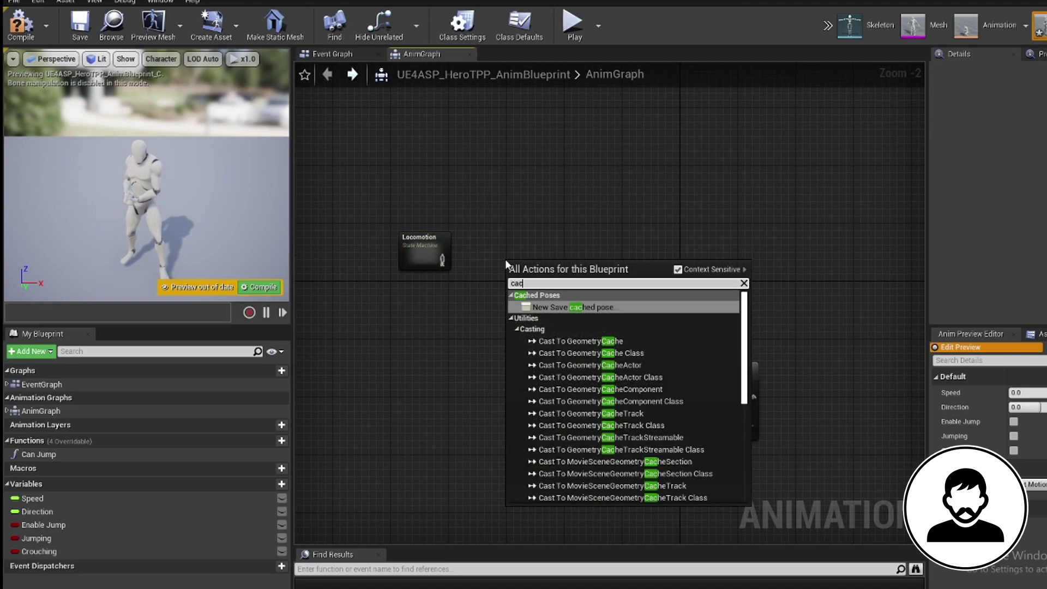
key(Return)
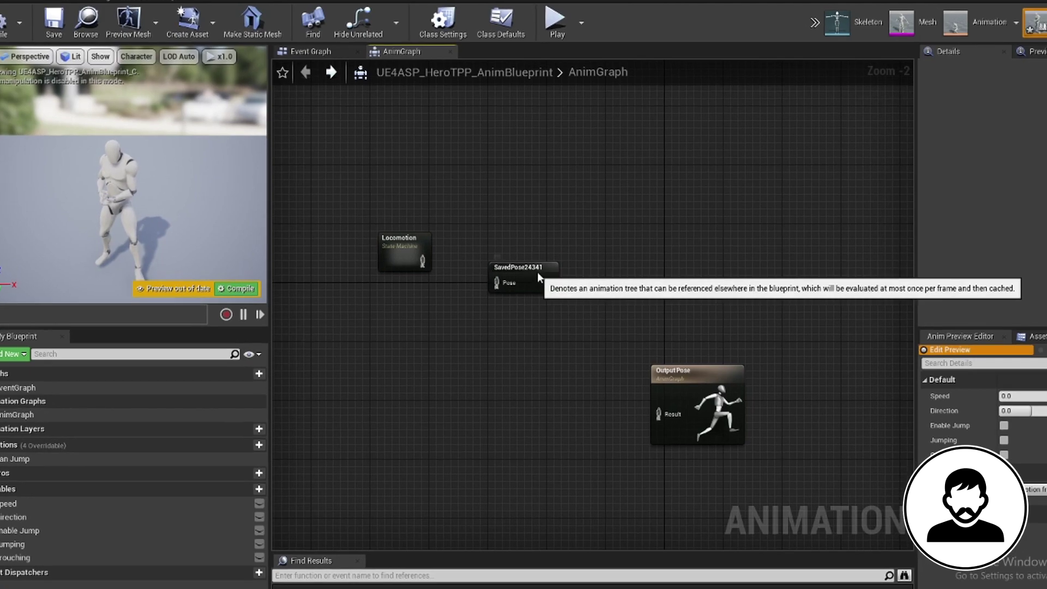
click(507, 267)
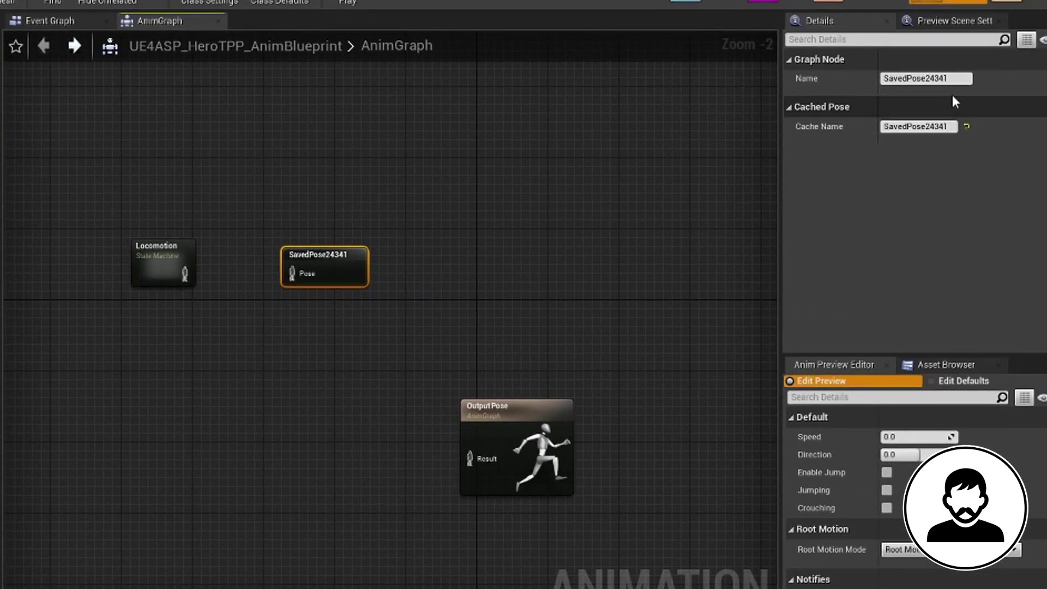
click(927, 78)
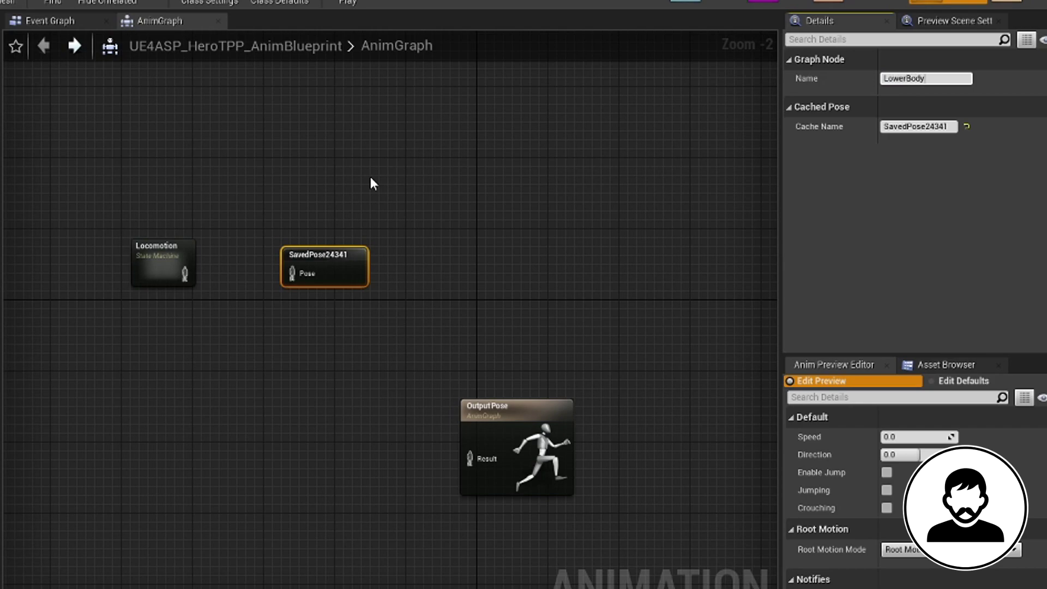
text(LowerBody)
key(Return)
click(141, 297)
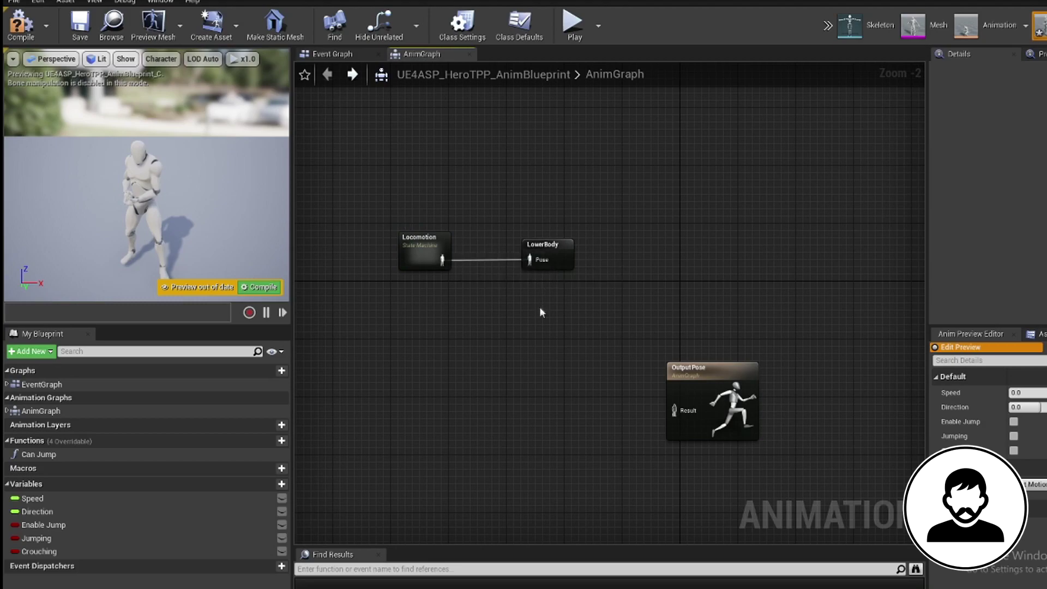
Step: Add a Use cached pose 'LowerBody' node feeding a Slot 'DefaultSlot' node's Source
right_click(384, 347)
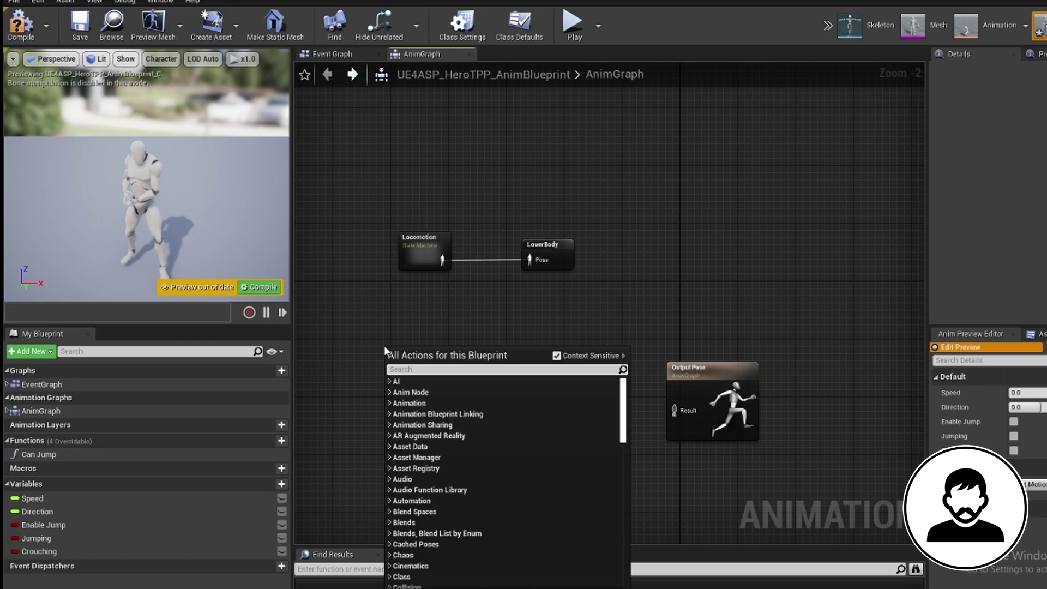
text(lowerbody)
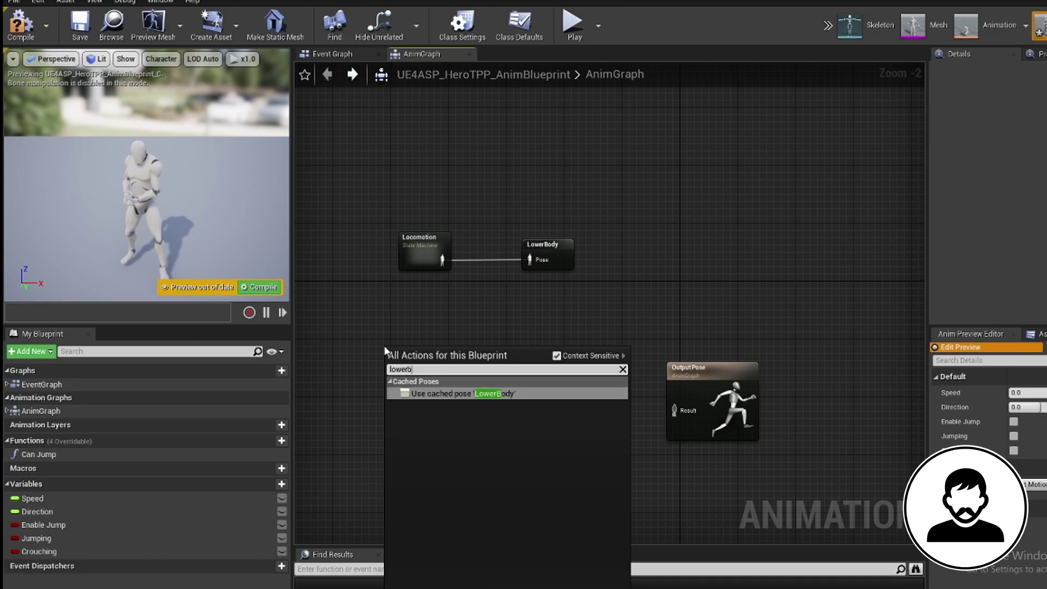
key(Return)
drag(404, 351, 374, 315)
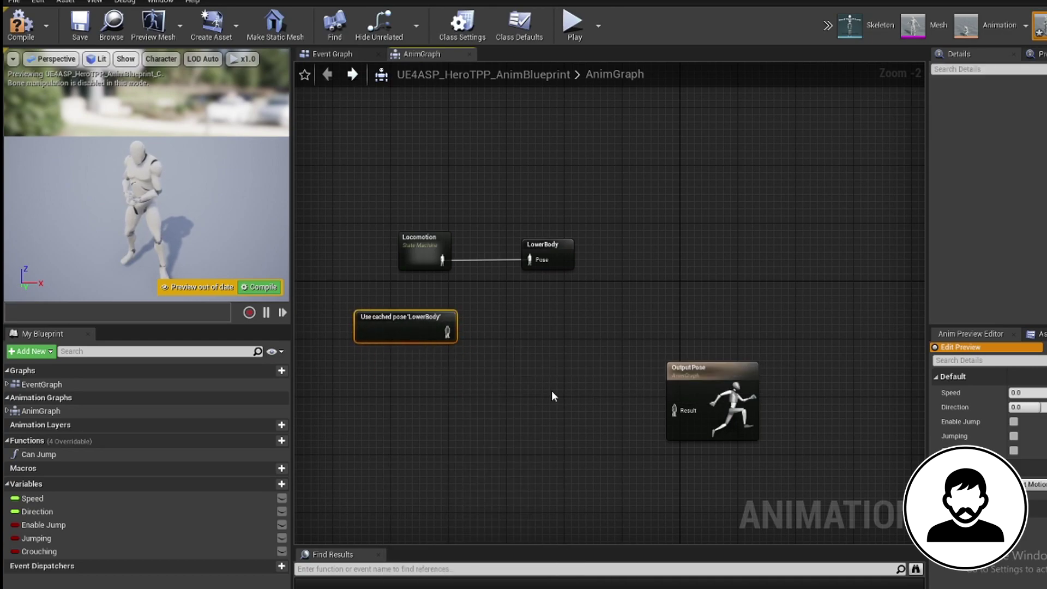
right_click(514, 335)
text(def)
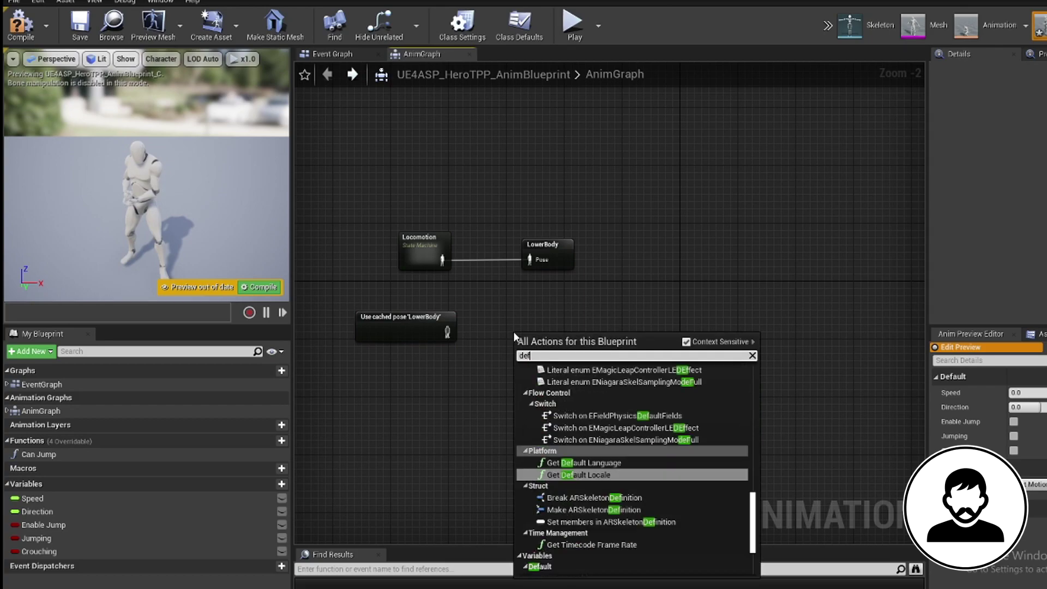
text(ault slot)
key(Return)
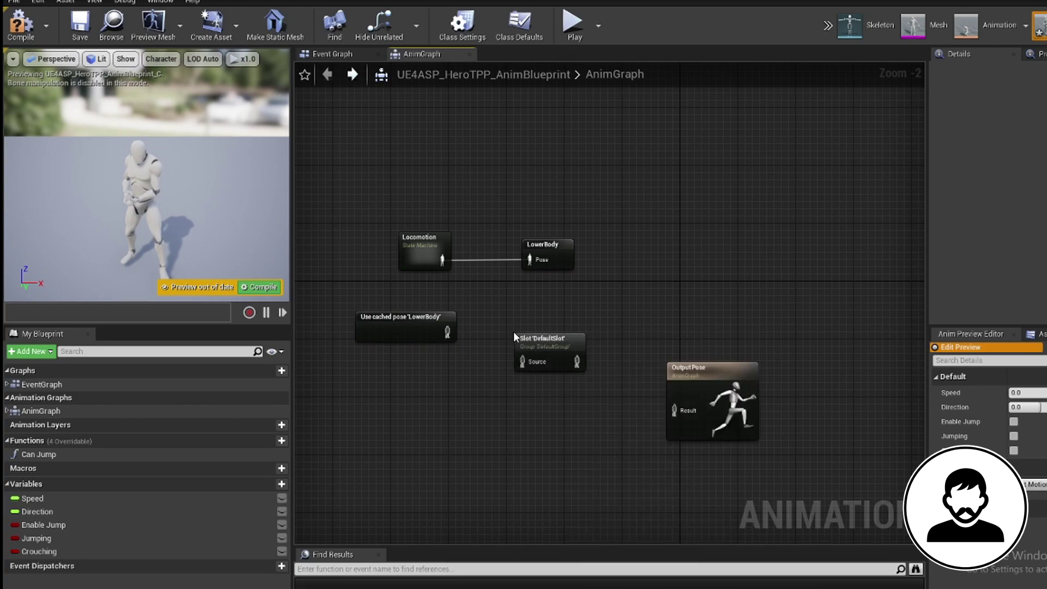
drag(542, 336, 534, 306)
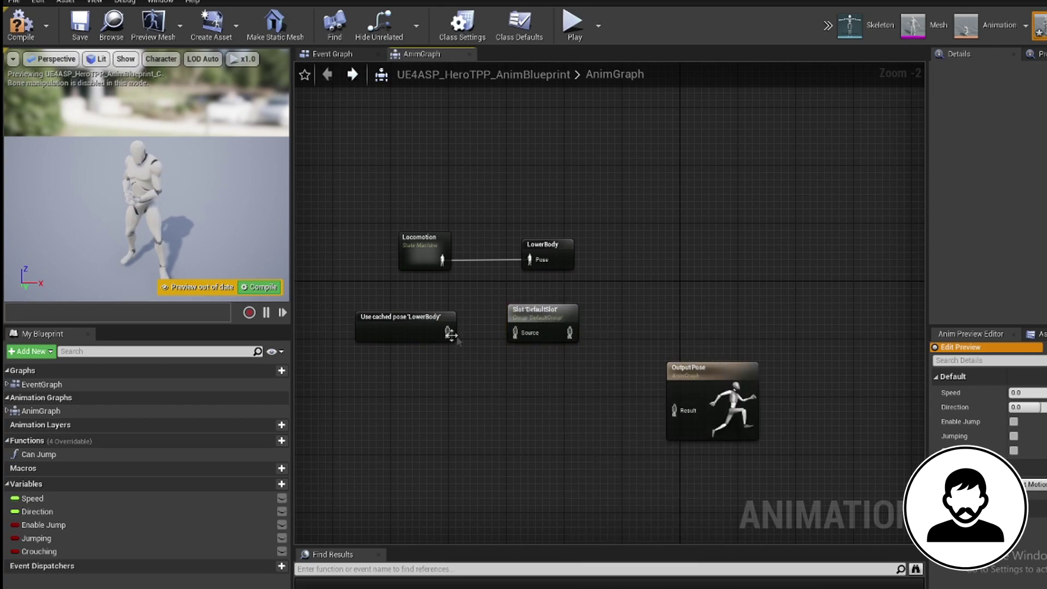
drag(447, 332, 517, 335)
right_drag(575, 330, 531, 277)
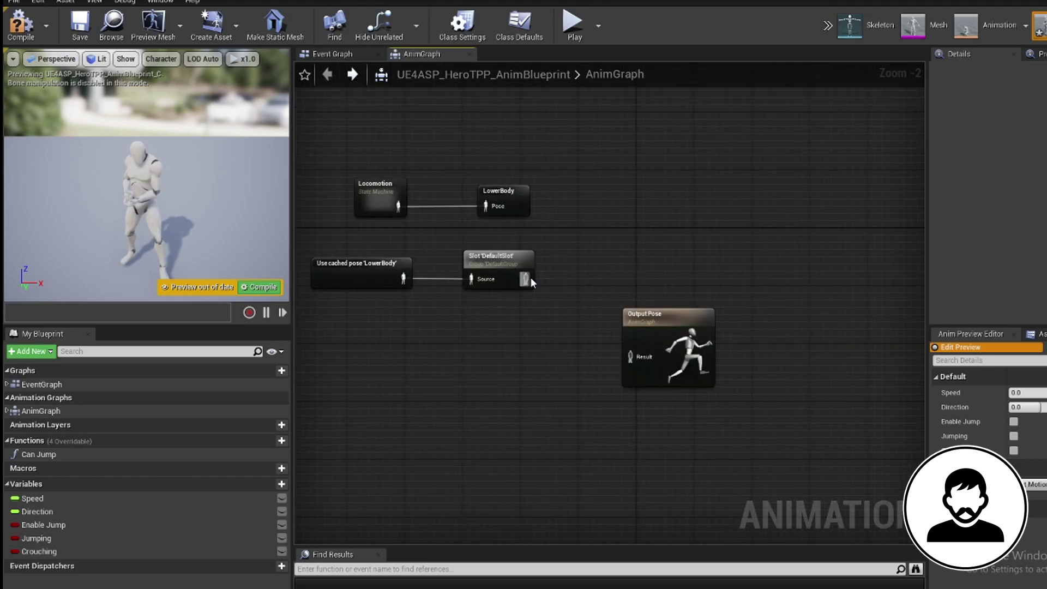
Step: Feed the slot output into a second Save cached pose named UpperBody
right_click(571, 277)
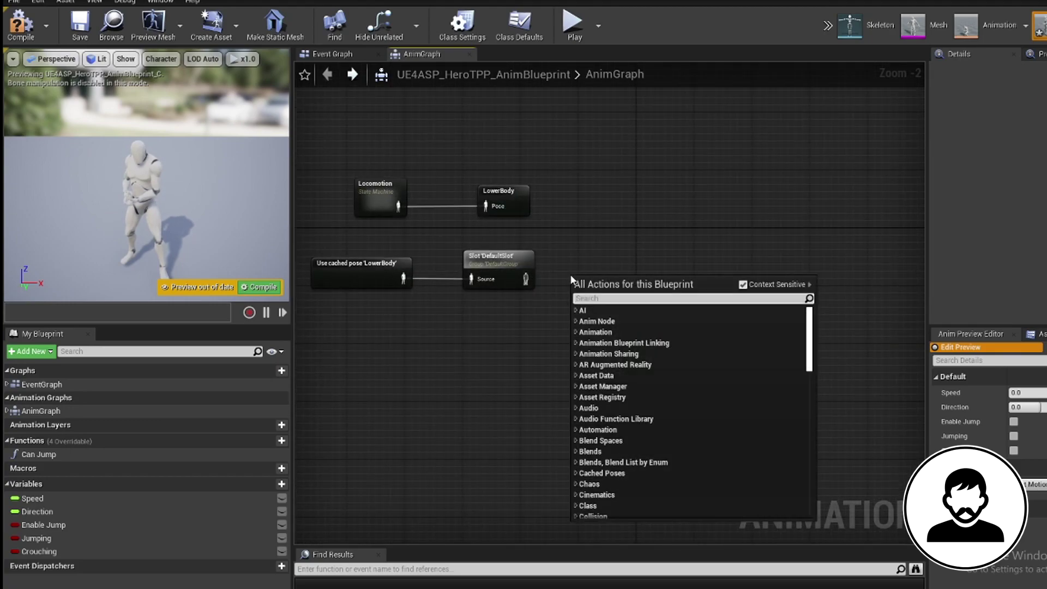
text(cach)
key(Return)
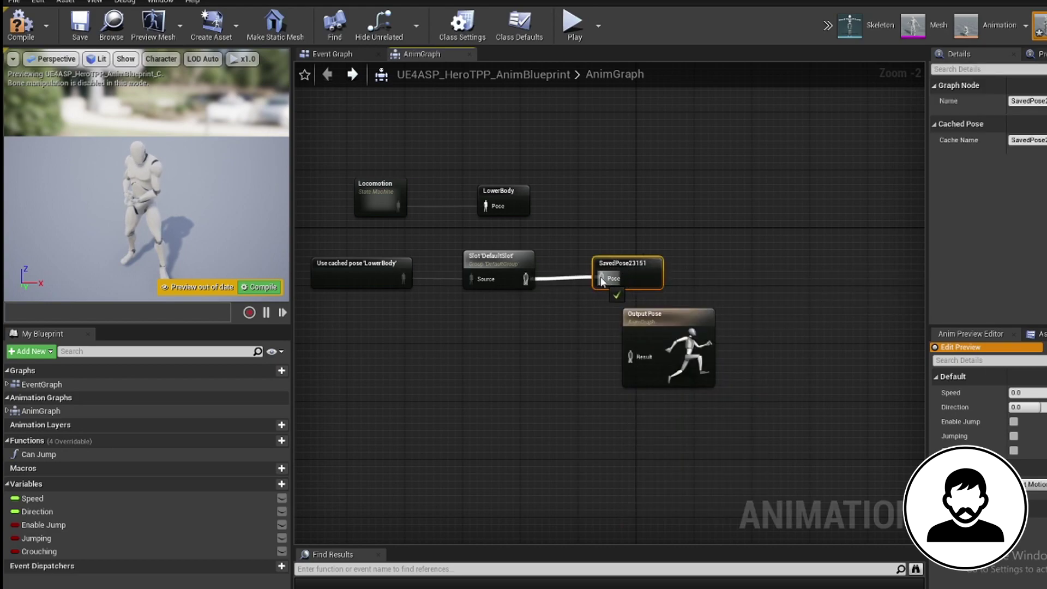
drag(601, 281, 604, 279)
drag(676, 336, 611, 415)
click(632, 272)
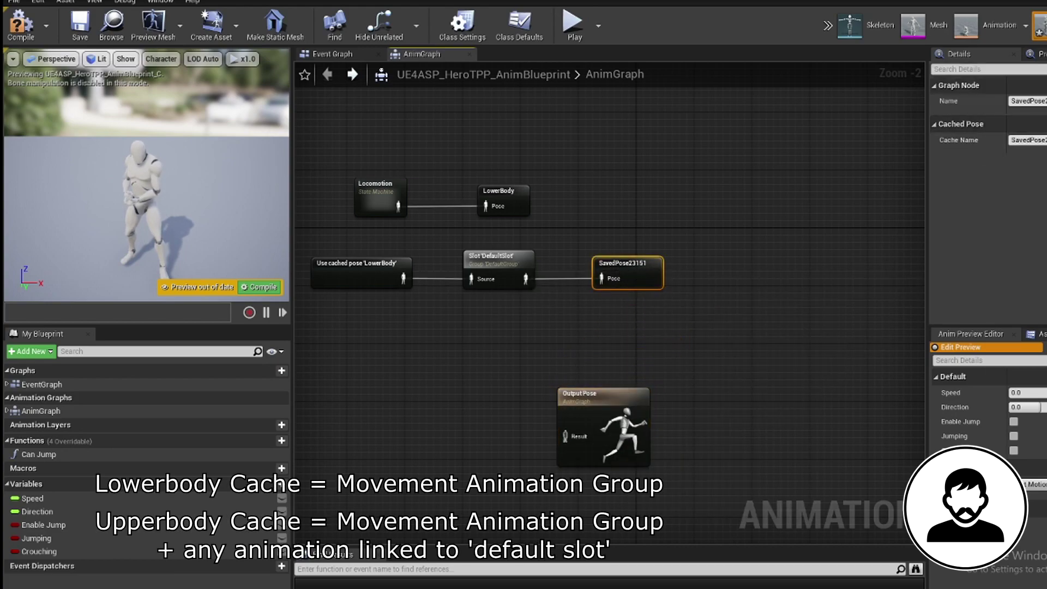
text(UpperBody)
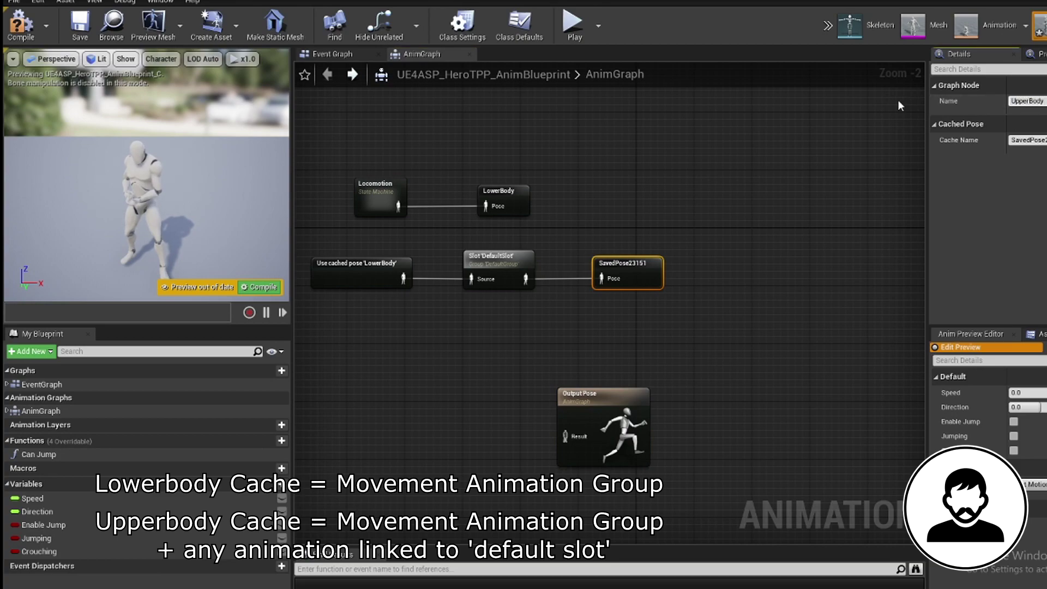
key(Return)
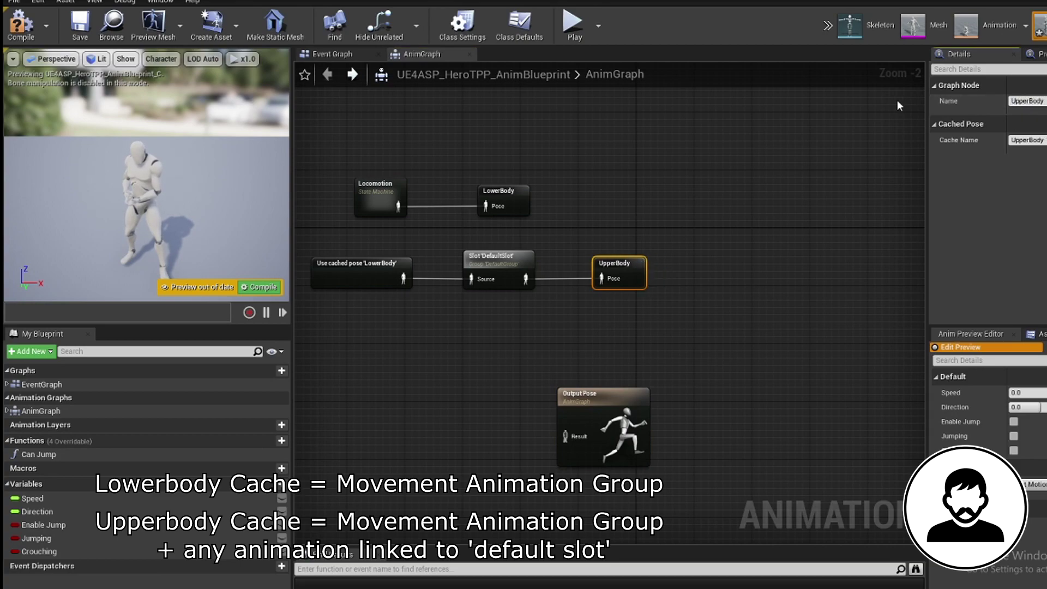
click(709, 343)
key(Home)
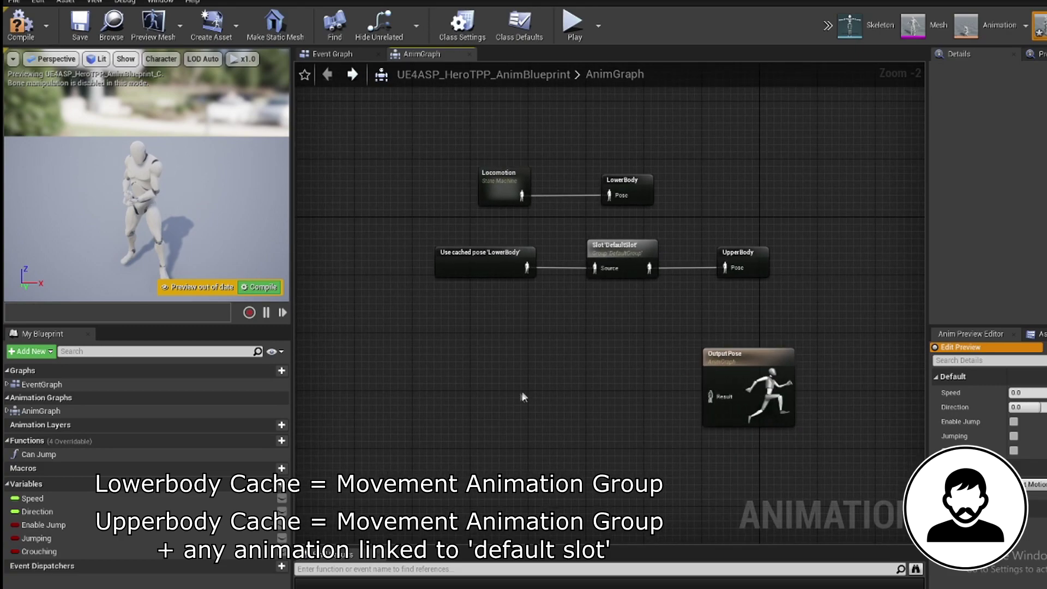
Step: Add a Layered blend per bone node and a Use cached pose 'UpperBody' node
right_click(554, 395)
text(layere)
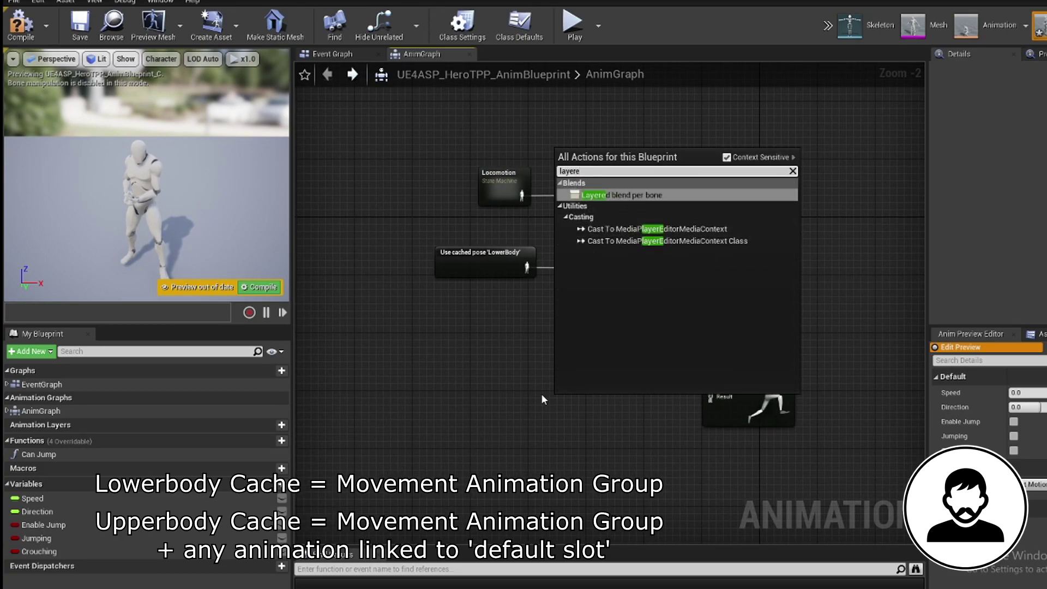
key(Return)
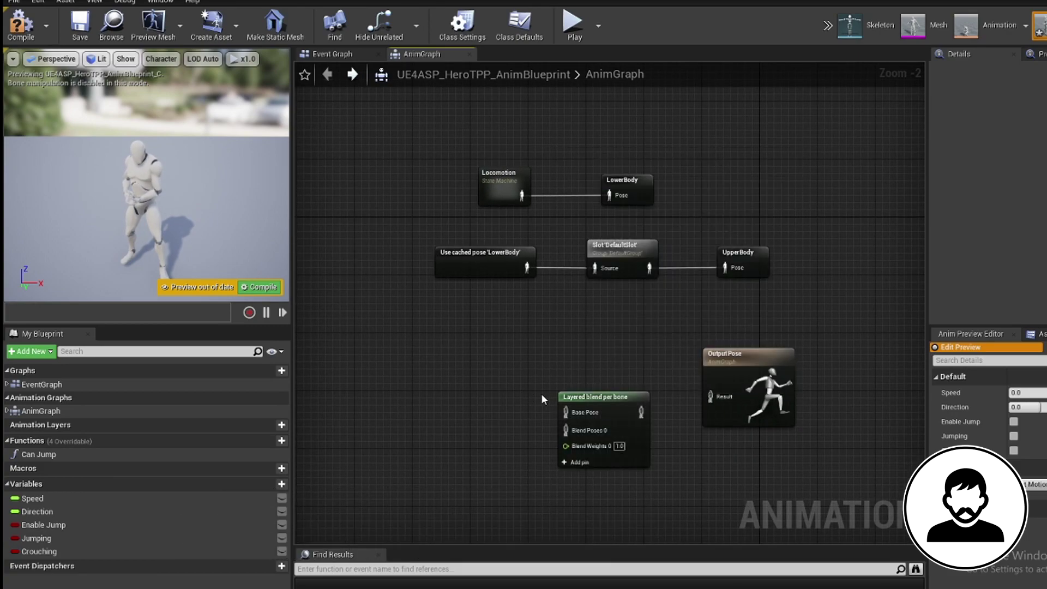
drag(581, 392, 579, 372)
click(427, 361)
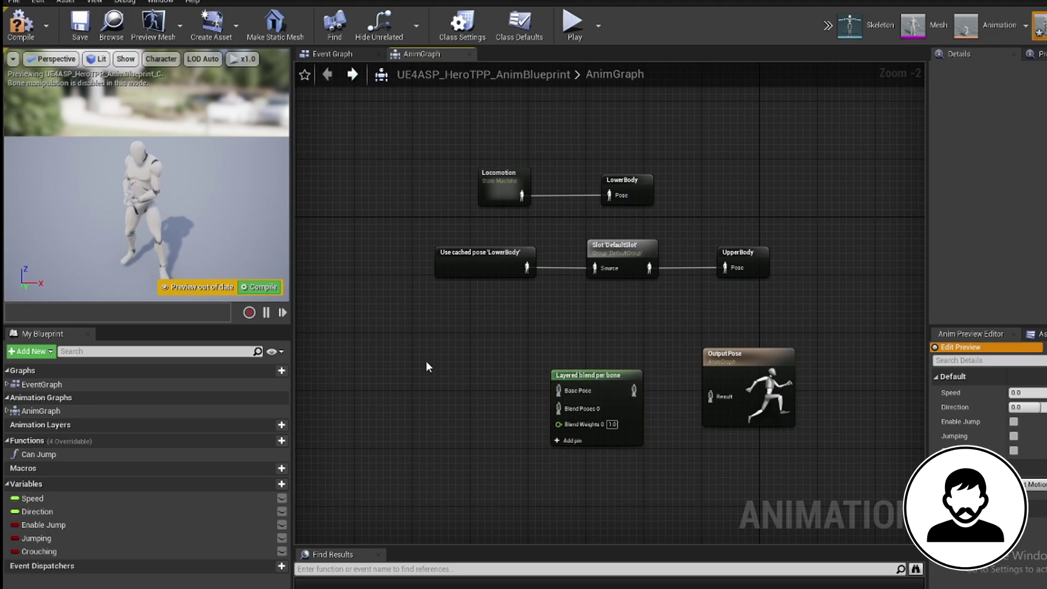
right_click(426, 367)
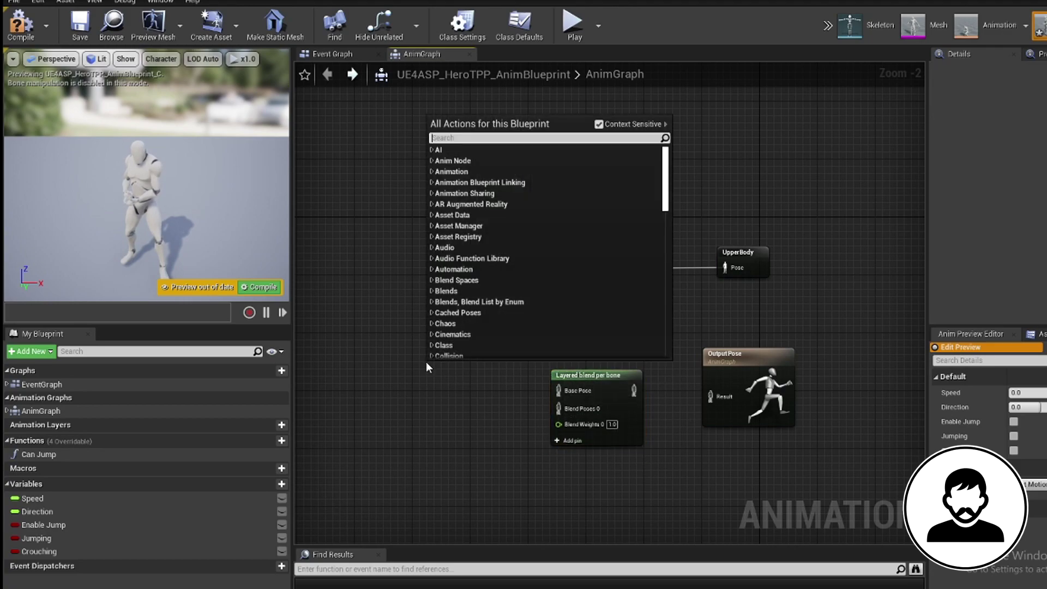
text(upper)
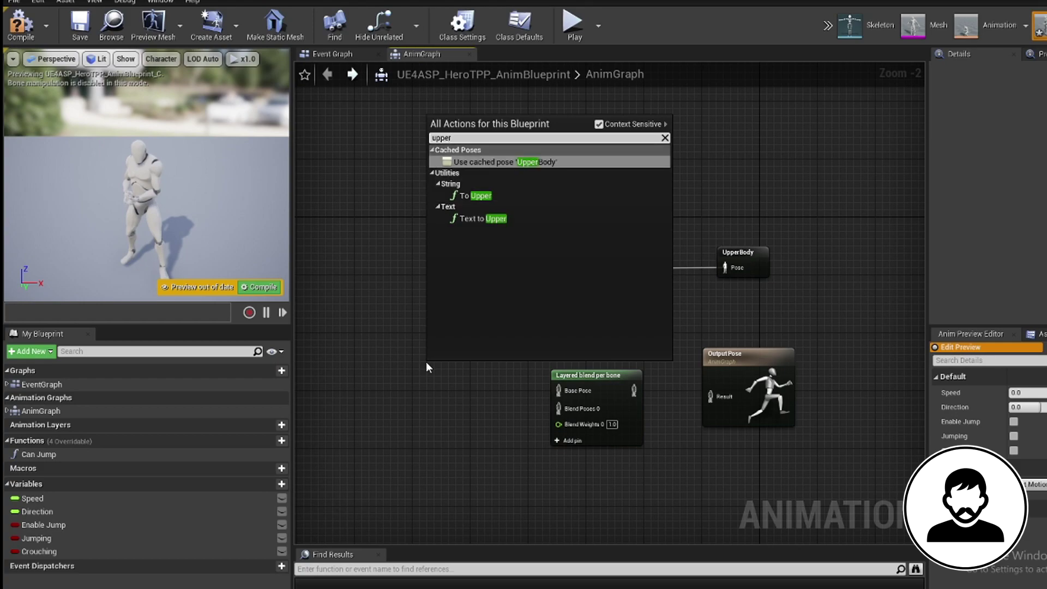
key(Return)
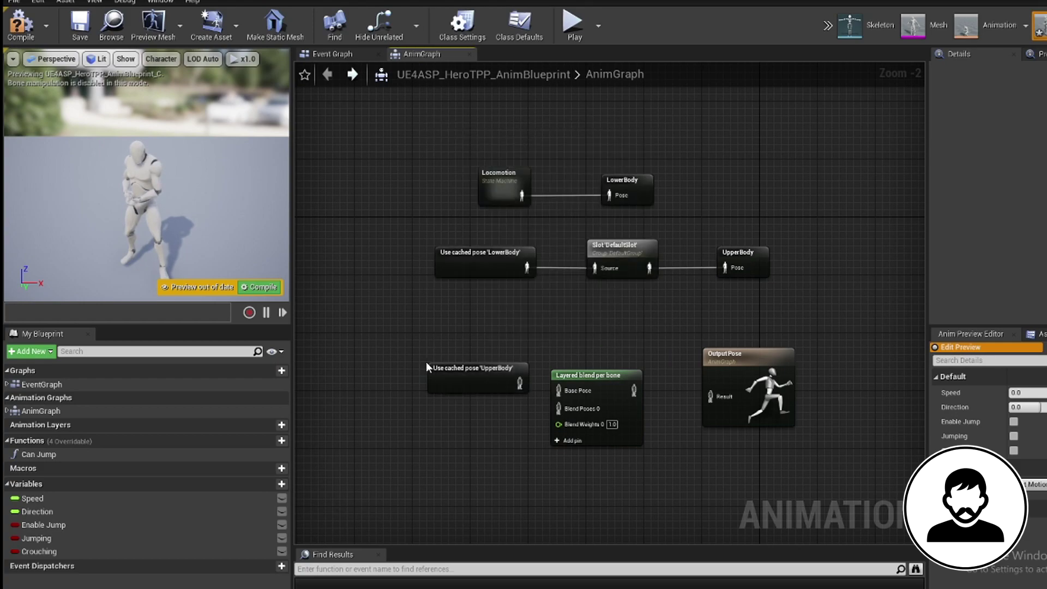
Step: Wire a copied LowerBody cache into Base Pose and UpperBody into Blend Poses 0
click(463, 264)
key(ctrl+c)
key(ctrl+v)
drag(444, 382, 430, 462)
drag(431, 341, 431, 382)
drag(505, 376, 558, 391)
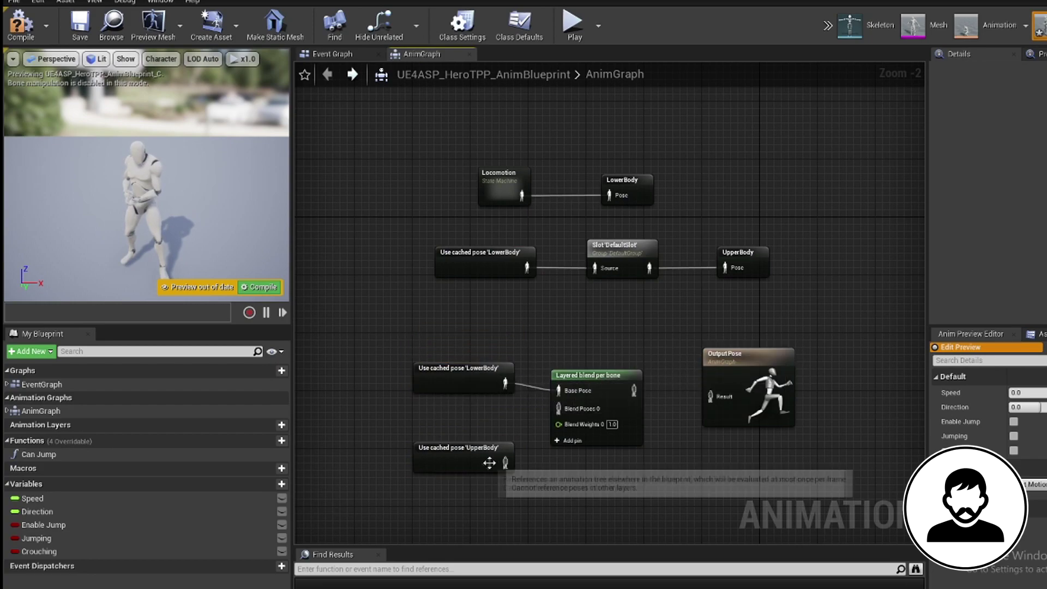
drag(464, 448, 565, 412)
click(628, 410)
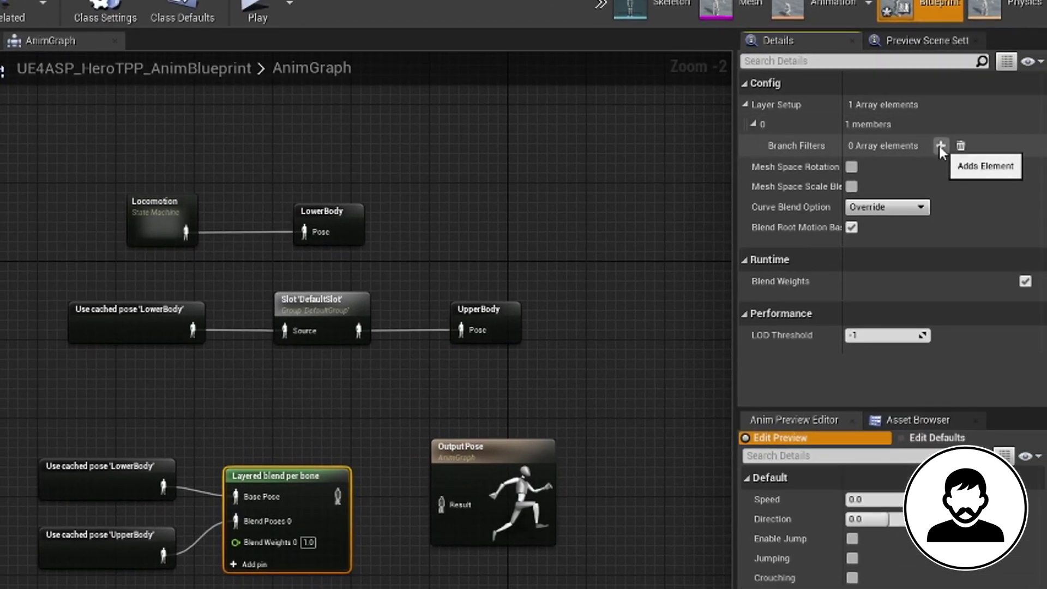
Step: Add a branch filter on the pelvis bone with a blend depth of 4
click(940, 146)
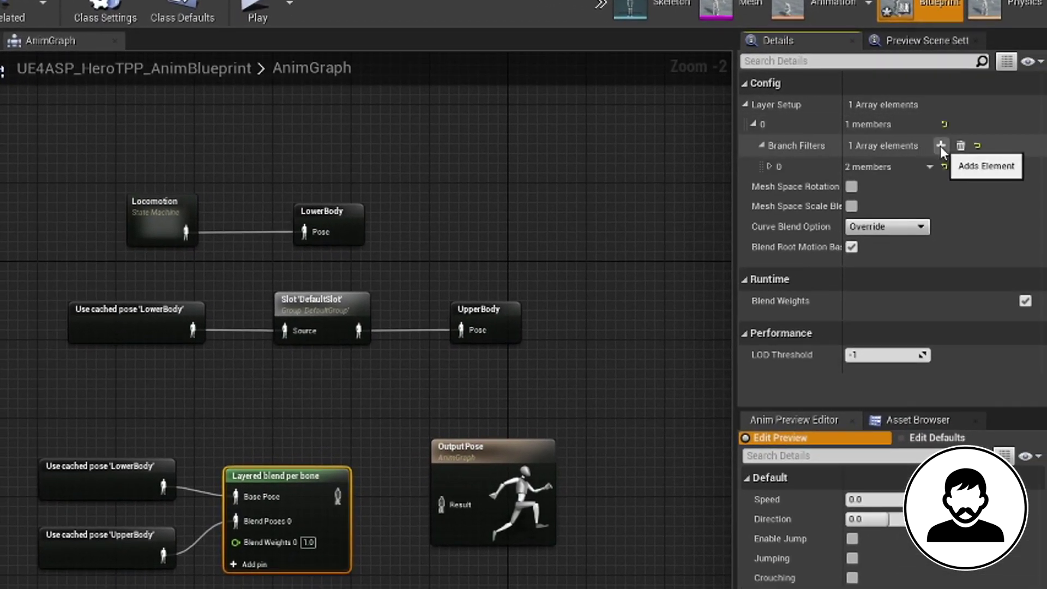
click(769, 165)
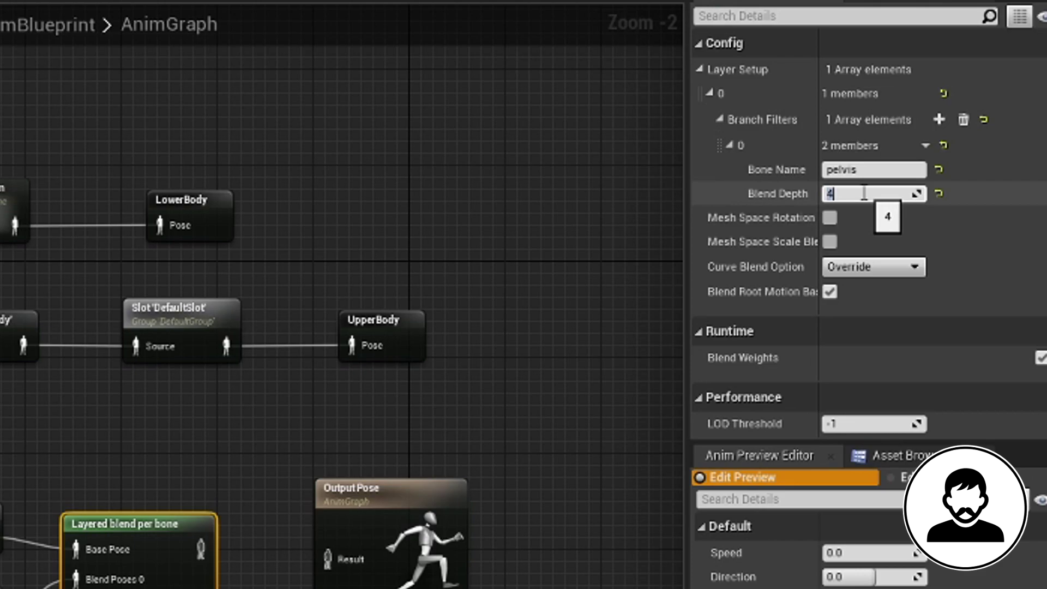
key(Return)
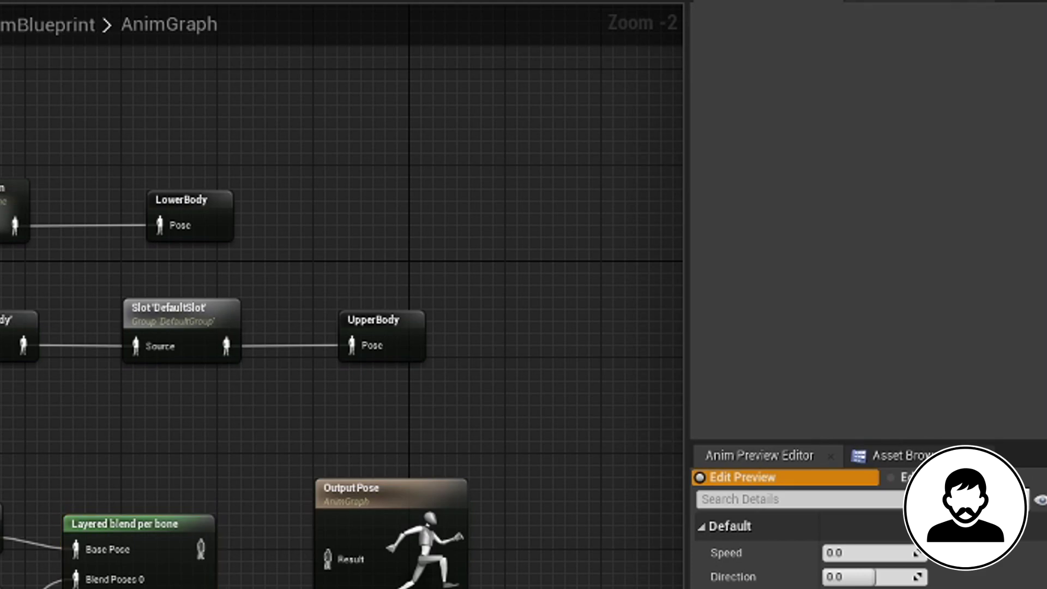
Step: Connect Layered blend per bone to Output Pose Result and save the animation blueprint
drag(201, 549, 336, 562)
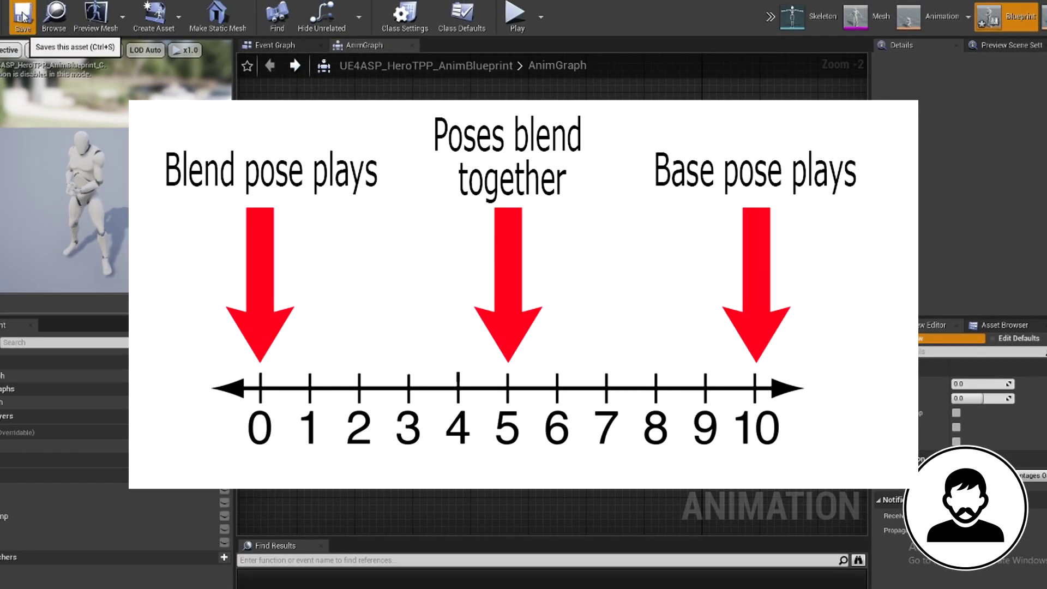
click(23, 16)
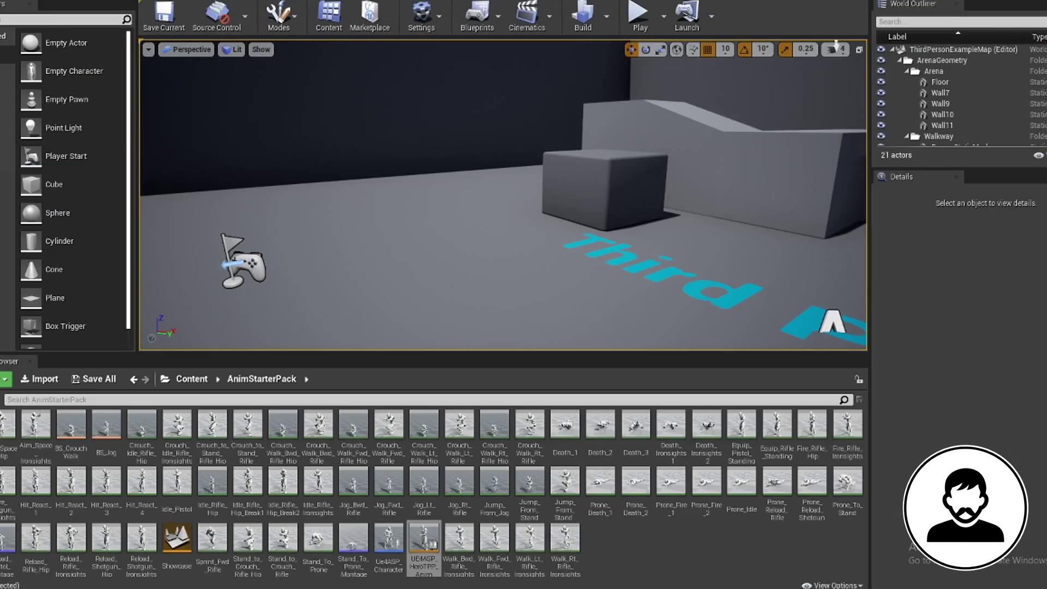
Step: Add an R key event to the Ue4ASP_Character Event Graph
click(389, 539)
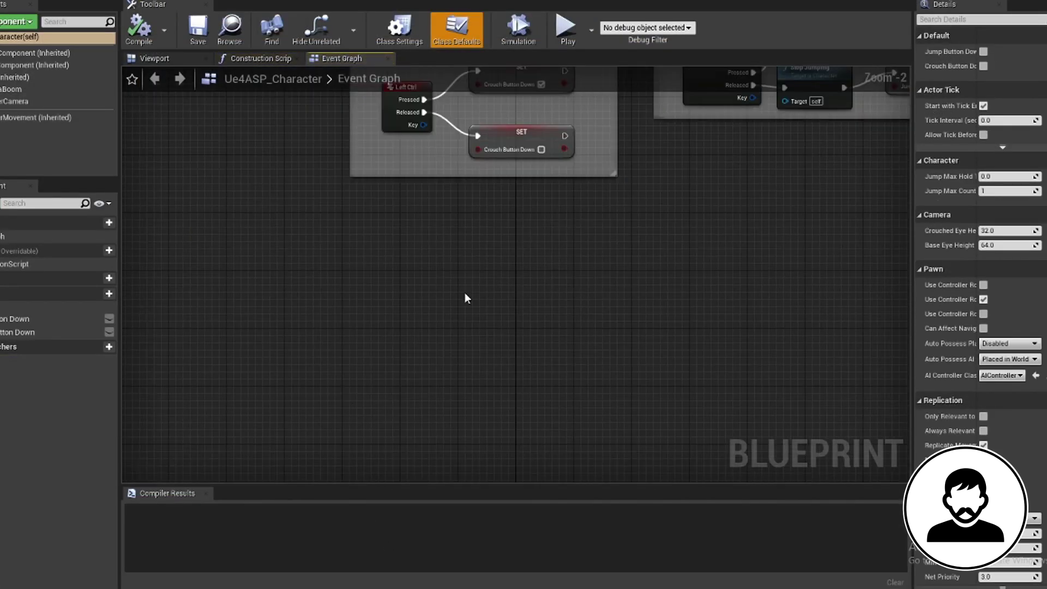
right_click(466, 292)
text(r key)
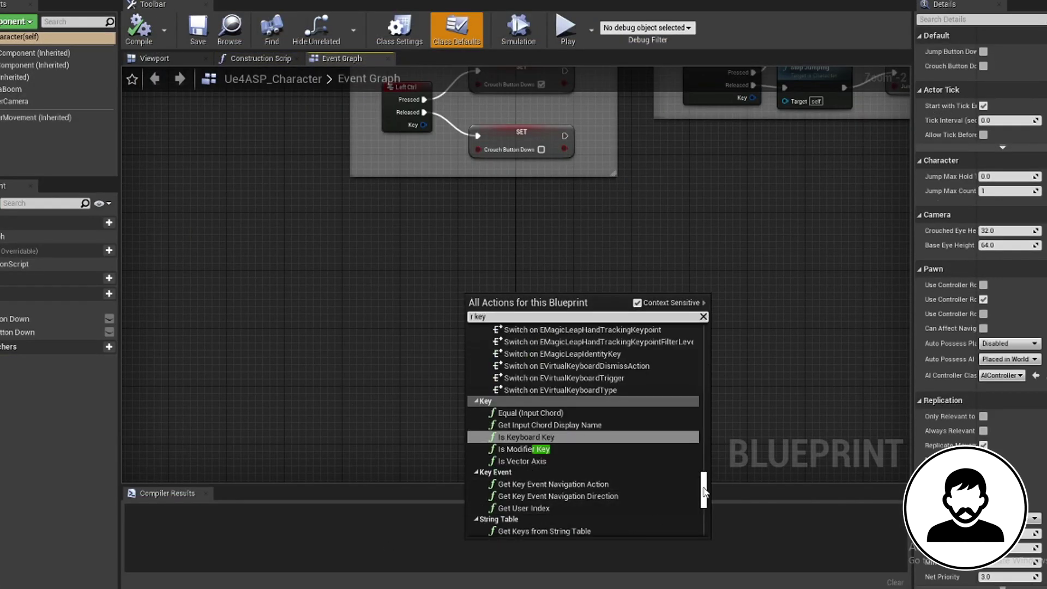
scroll(545, 425, up, 10)
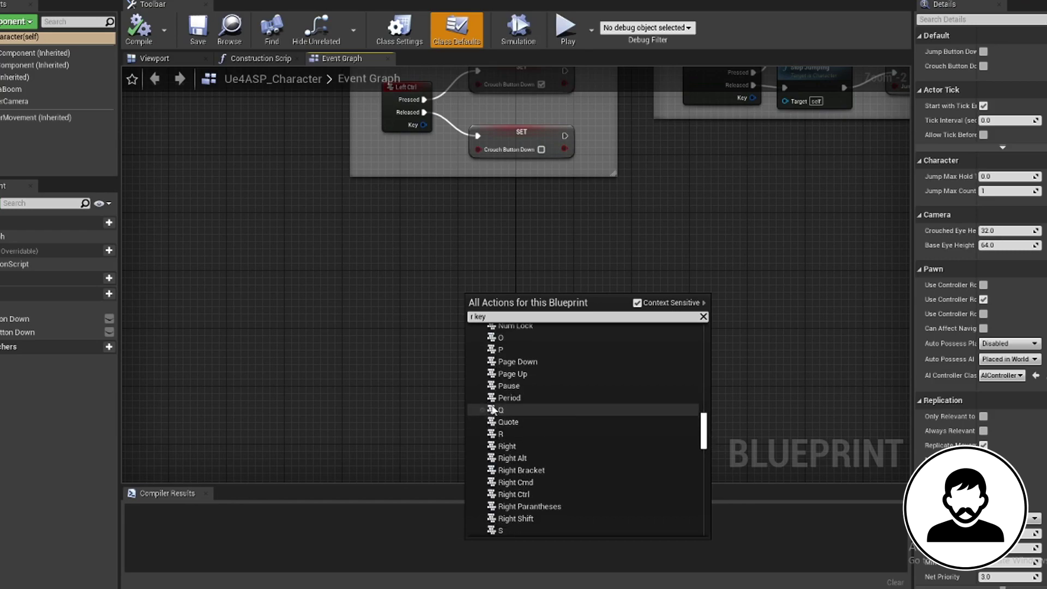
click(510, 428)
drag(482, 299, 411, 299)
Step: Make R Pressed trigger Play Anim Montage with Reload_Pistol_Montage
right_click(588, 302)
text(play mon)
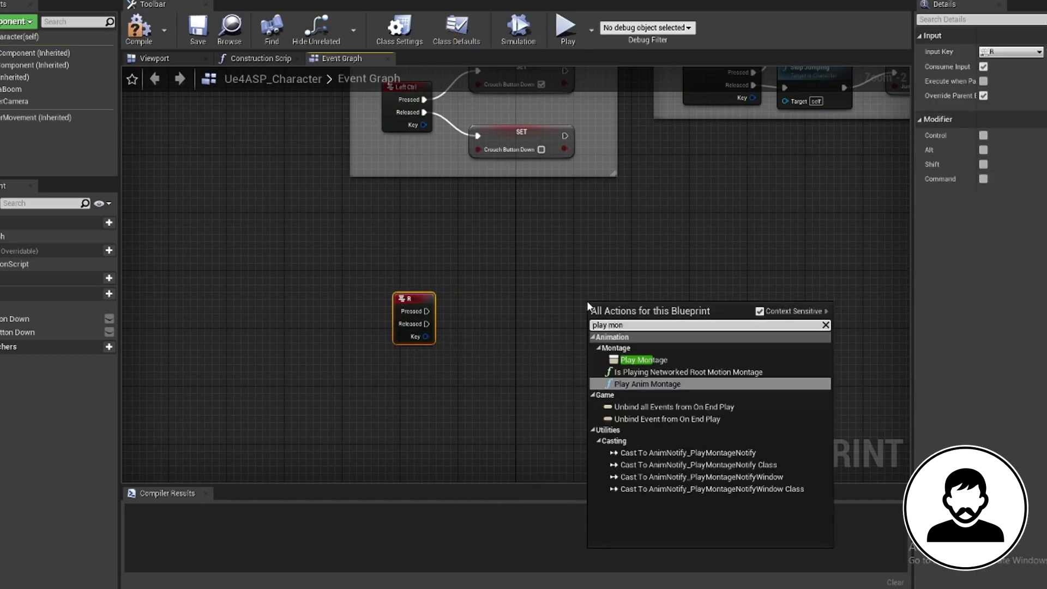
key(Return)
scroll(564, 332, up, 1)
right_drag(564, 332, 451, 296)
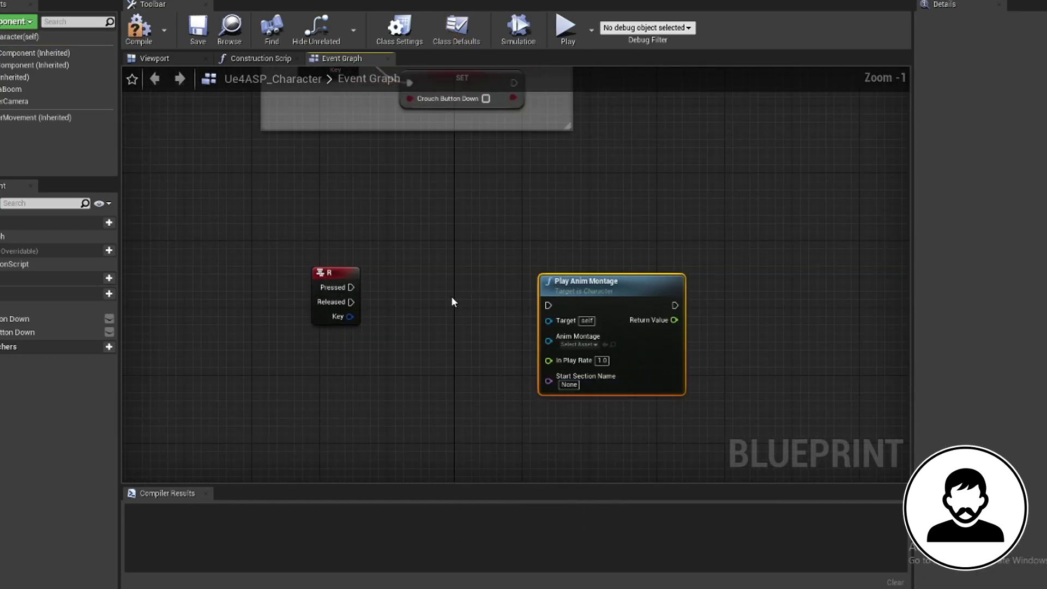
drag(572, 306, 580, 273)
drag(351, 286, 571, 271)
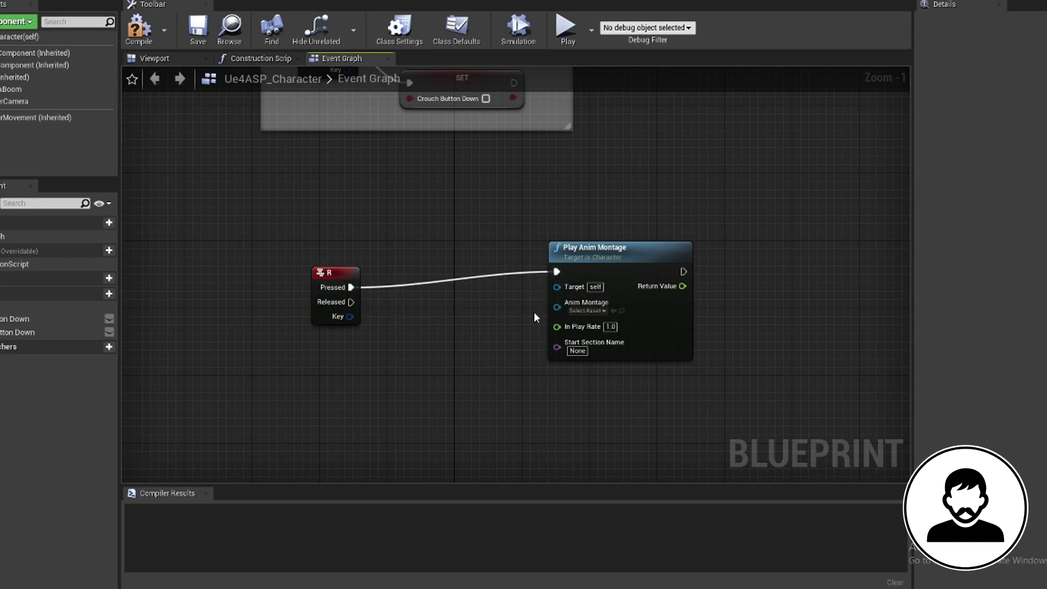
click(587, 310)
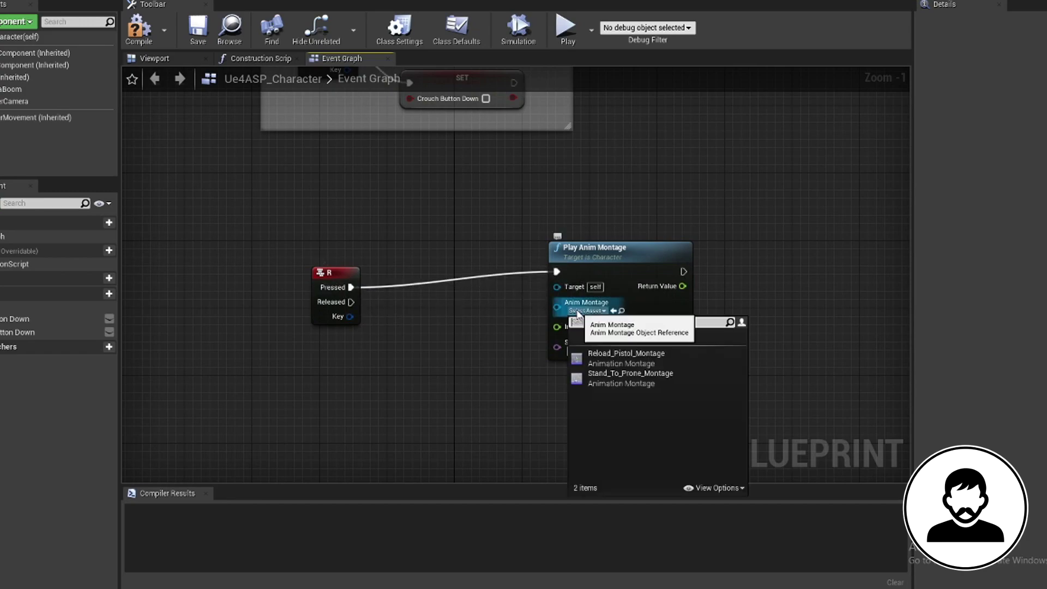
click(689, 359)
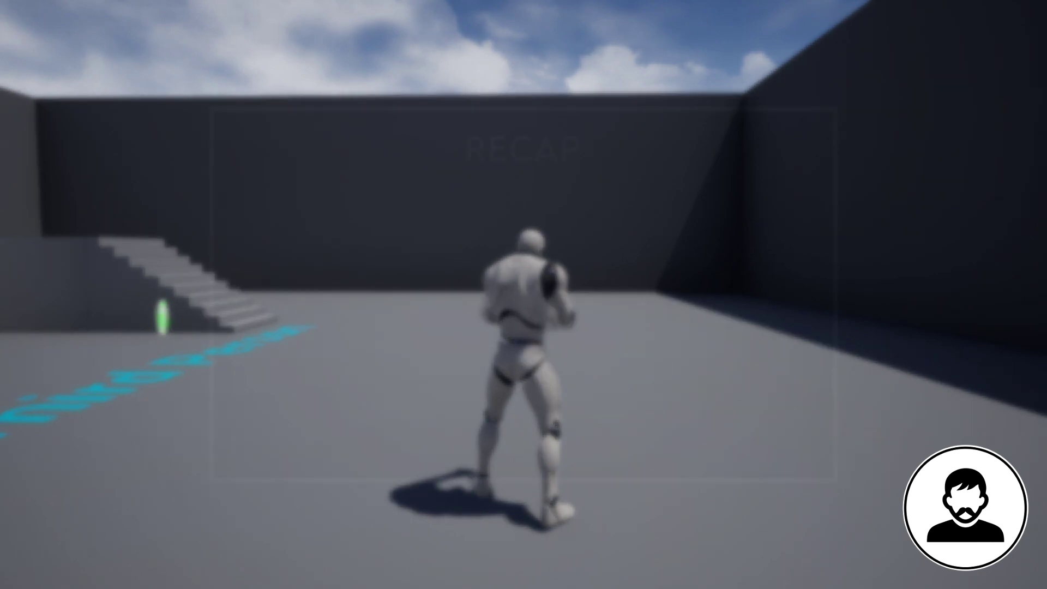